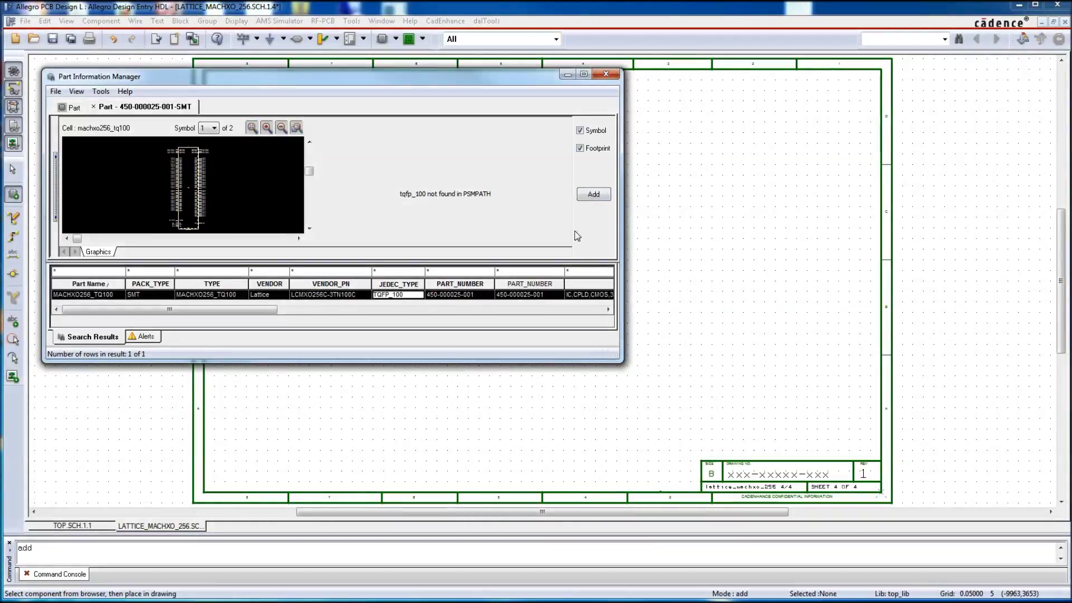
- Place MACHXO256_TQ100 symbol 1 of 2 on sheet 4 with symbol 2 directly below it
left_click(594, 195)
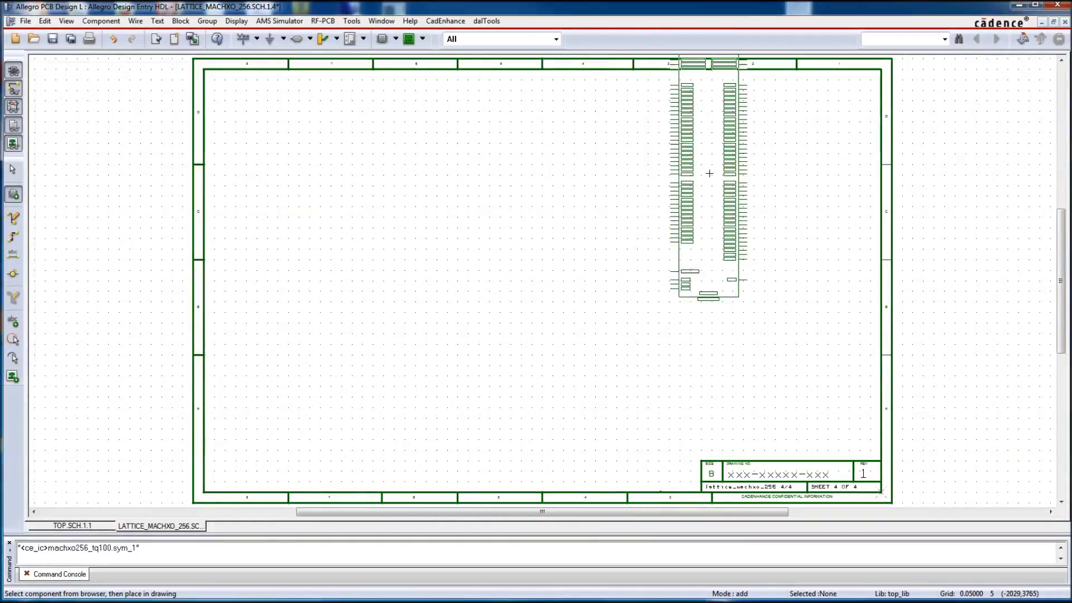
left_click(524, 207)
left_click(594, 196)
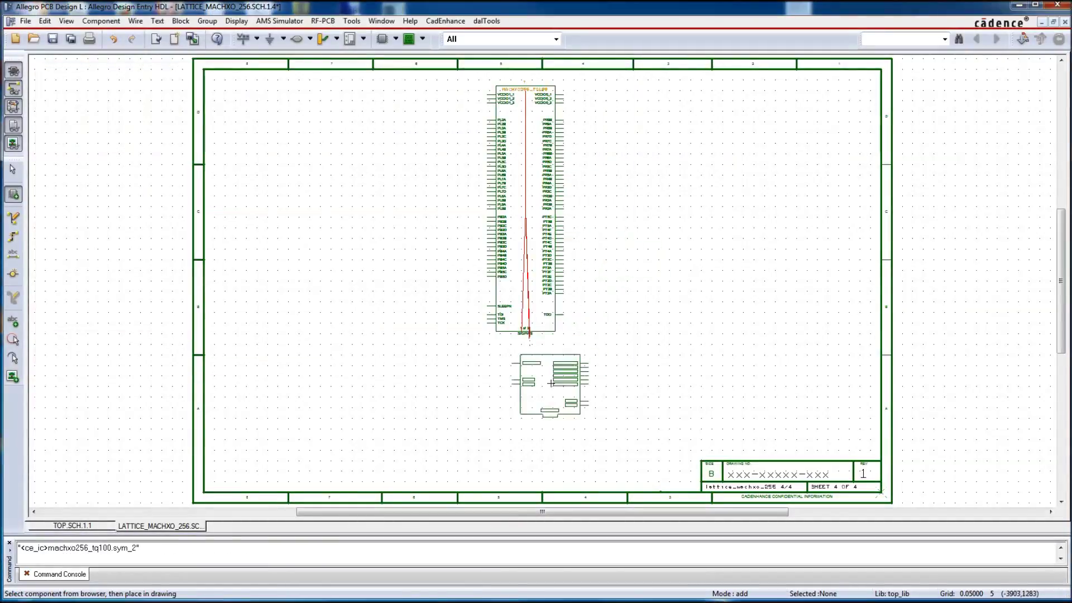
left_click(530, 384)
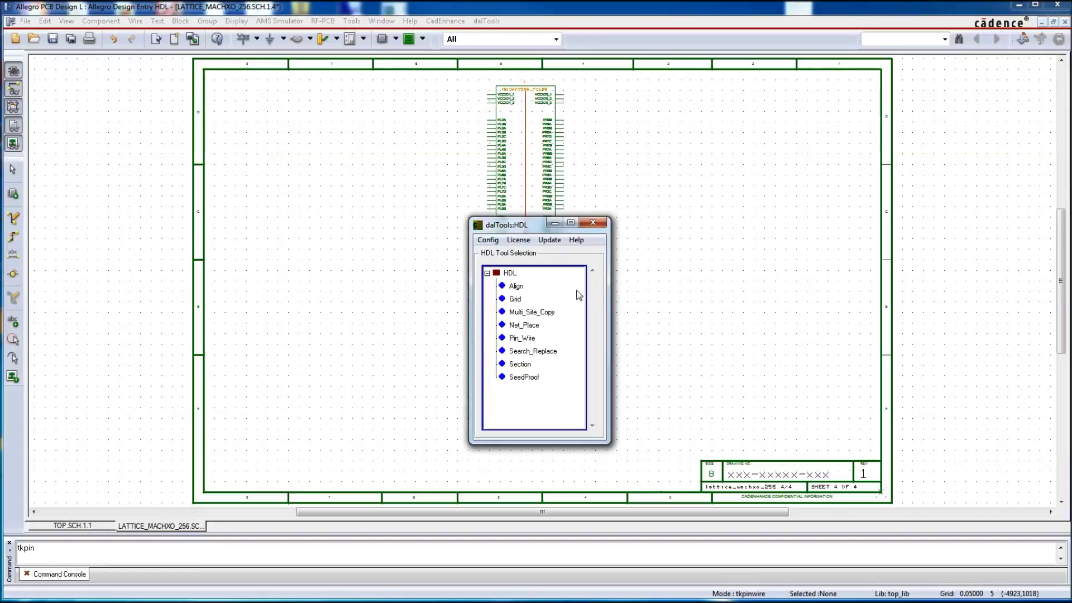
- Set the Pin_Wire tool's FPGA pin report to lattice_pad_files/jtag_cpld.pad
left_click(525, 341)
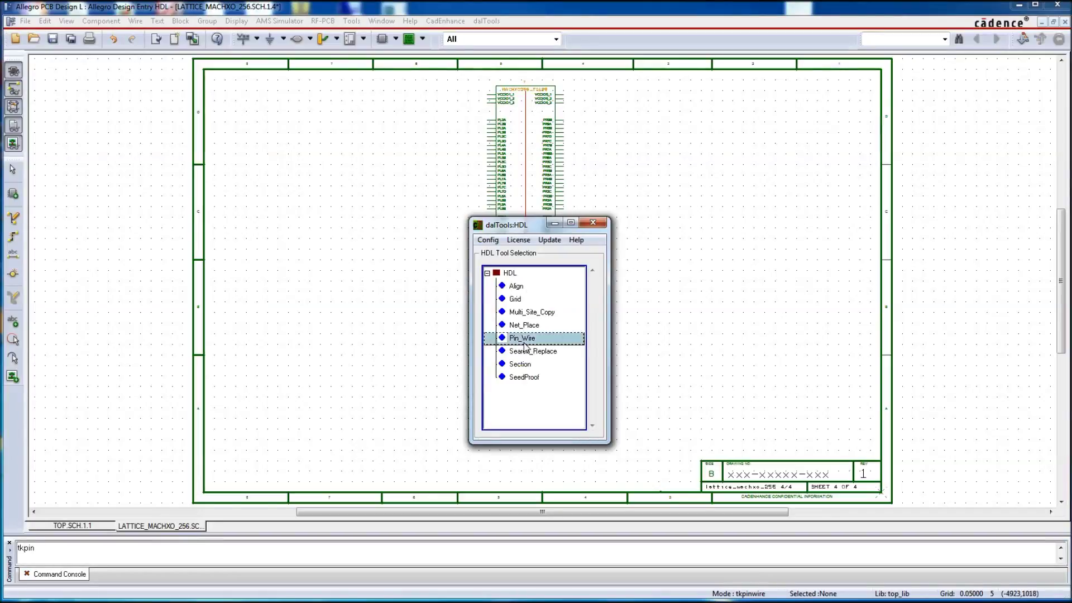
double_click(524, 338)
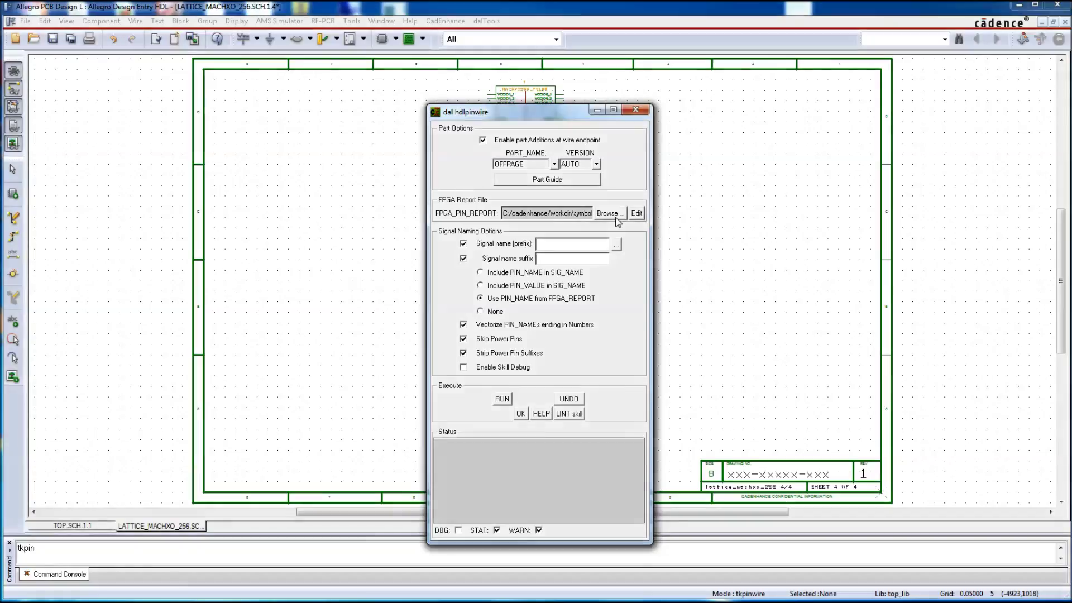
left_click(608, 211)
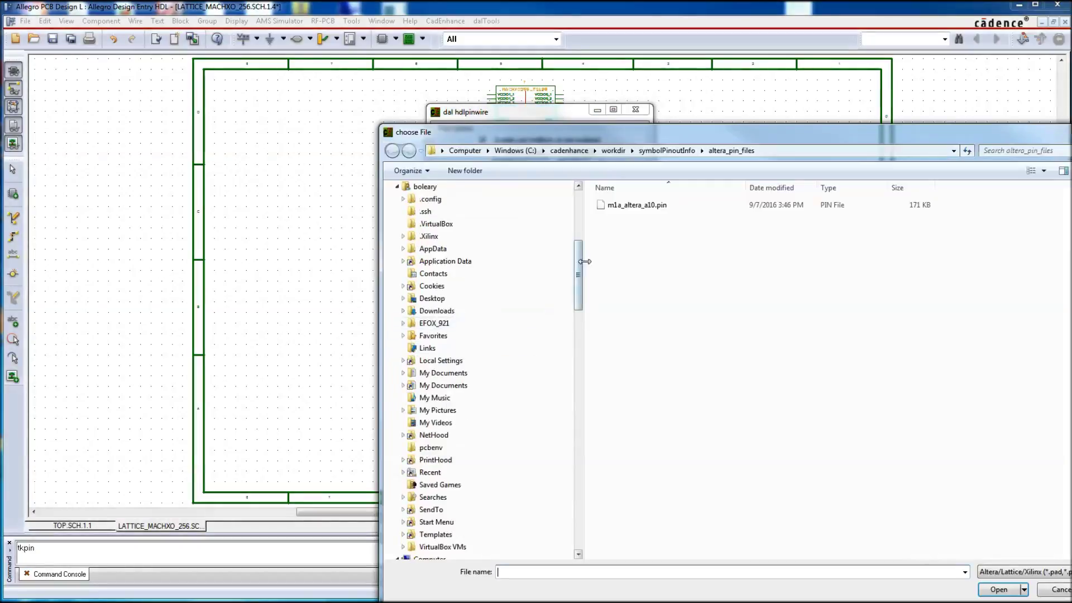
left_click(664, 150)
double_click(628, 278)
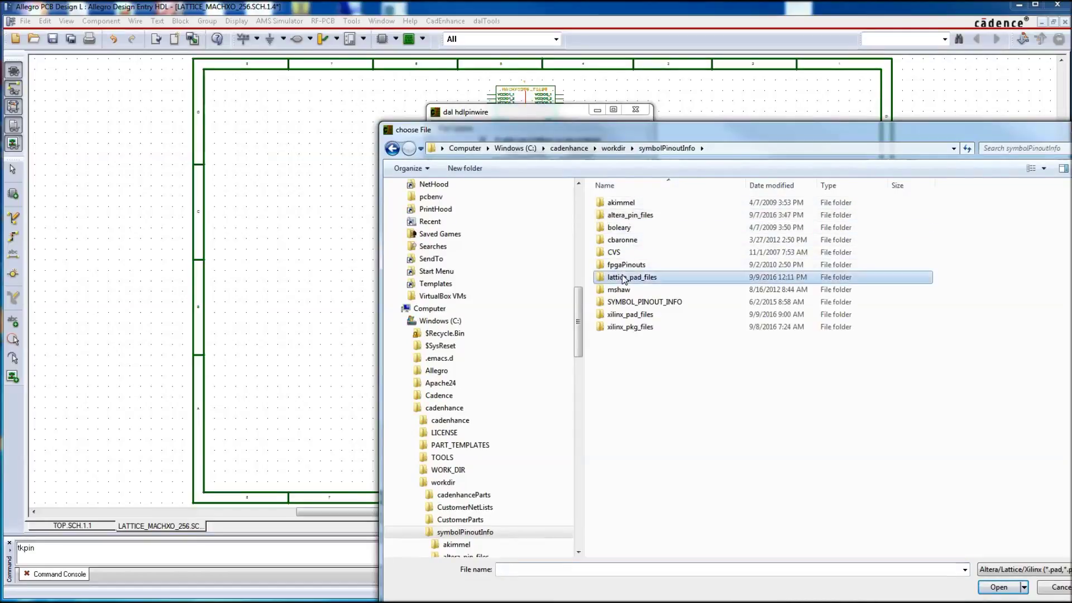
left_click(630, 203)
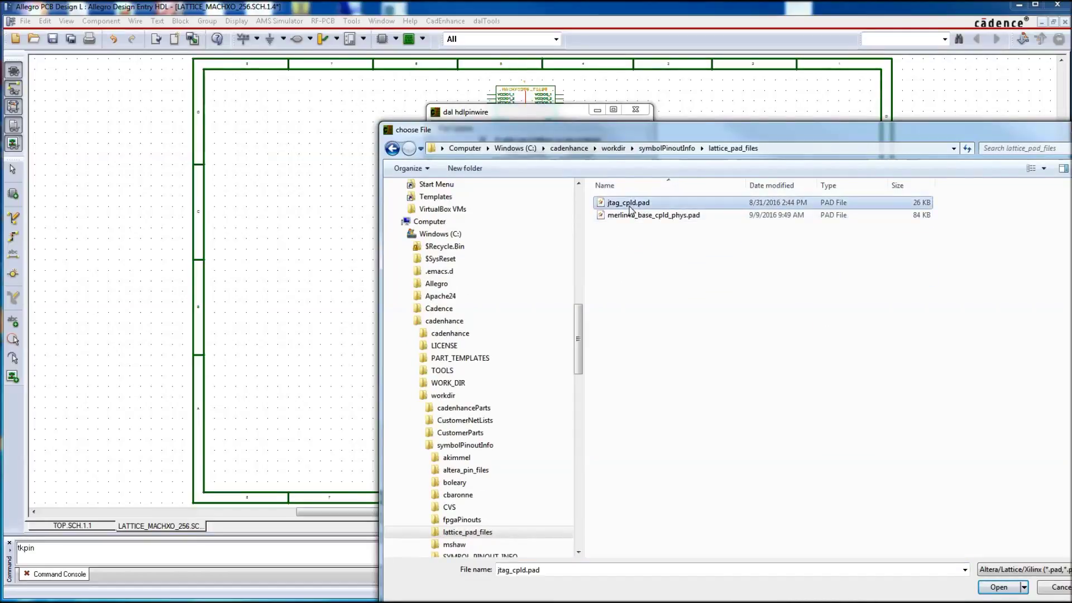
left_click(995, 587)
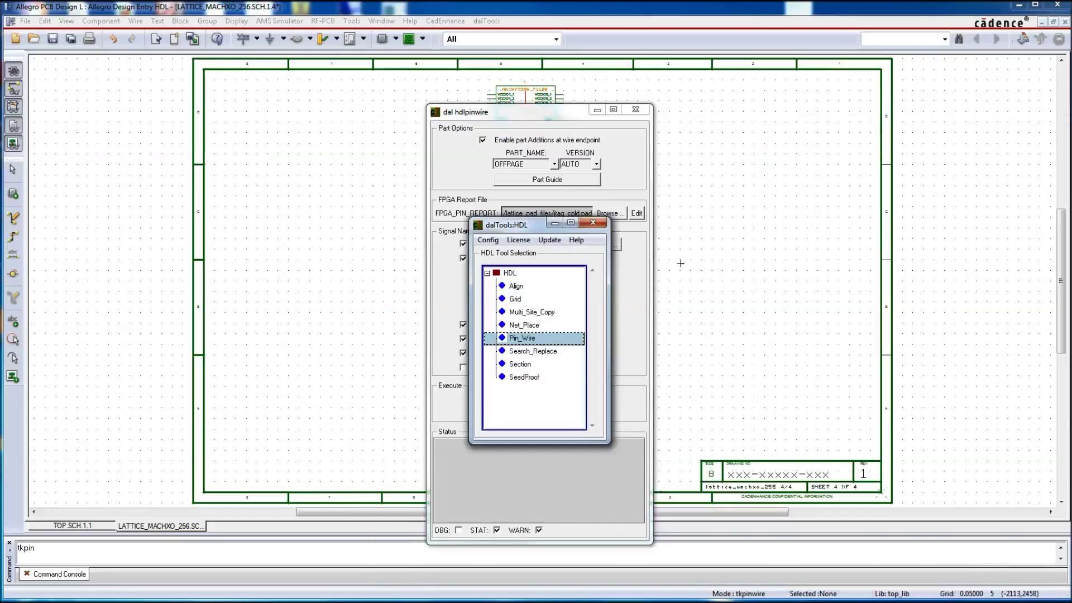
- Move the dalTools tool selector aside and hide it
left_click_drag(565, 229, 751, 239)
left_click(739, 229)
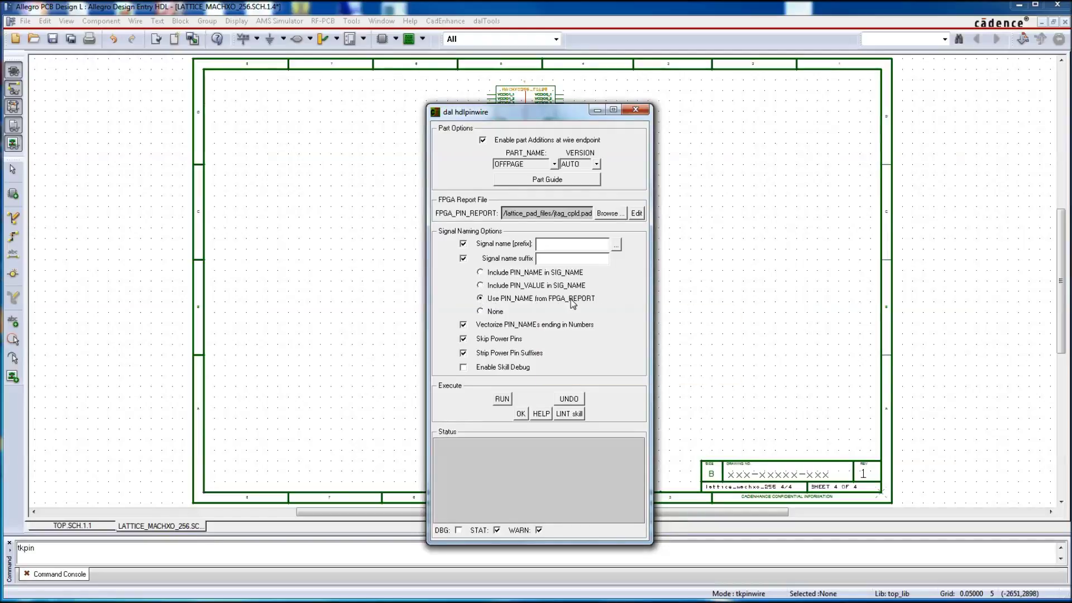
mouse_move(573, 304)
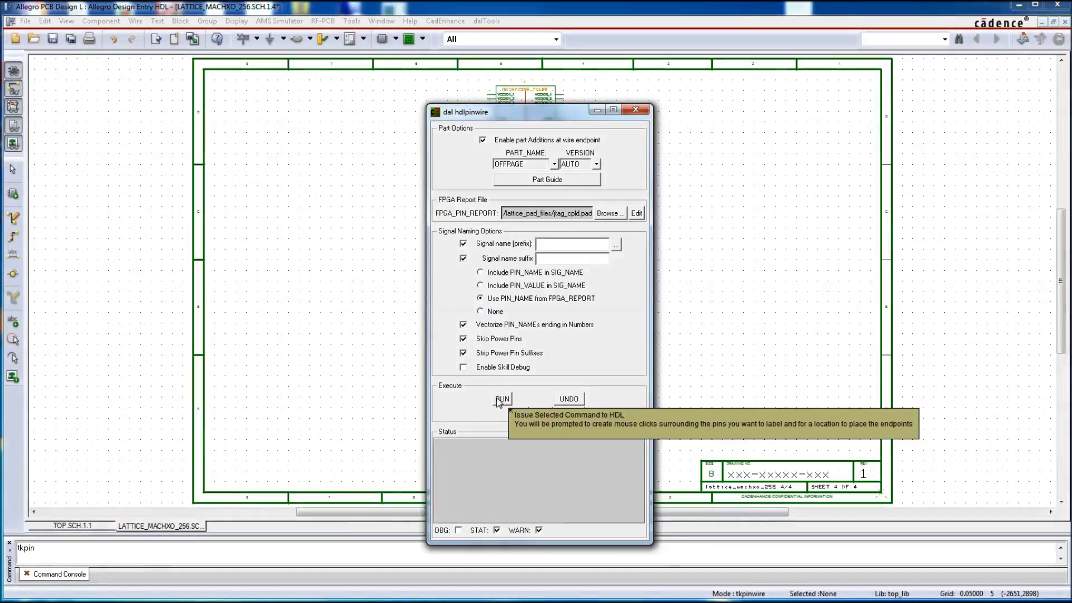
- Run pin-wire on the boxed right-side pins of the upper MACHXO256 section, ending nets at offpage connectors
left_click(499, 400)
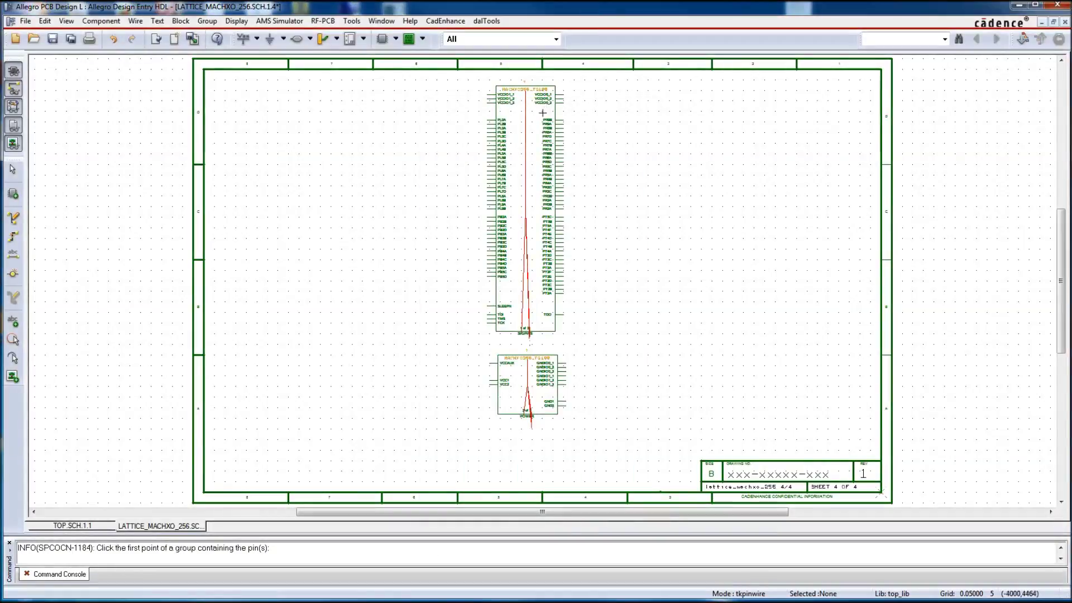
left_click(550, 81)
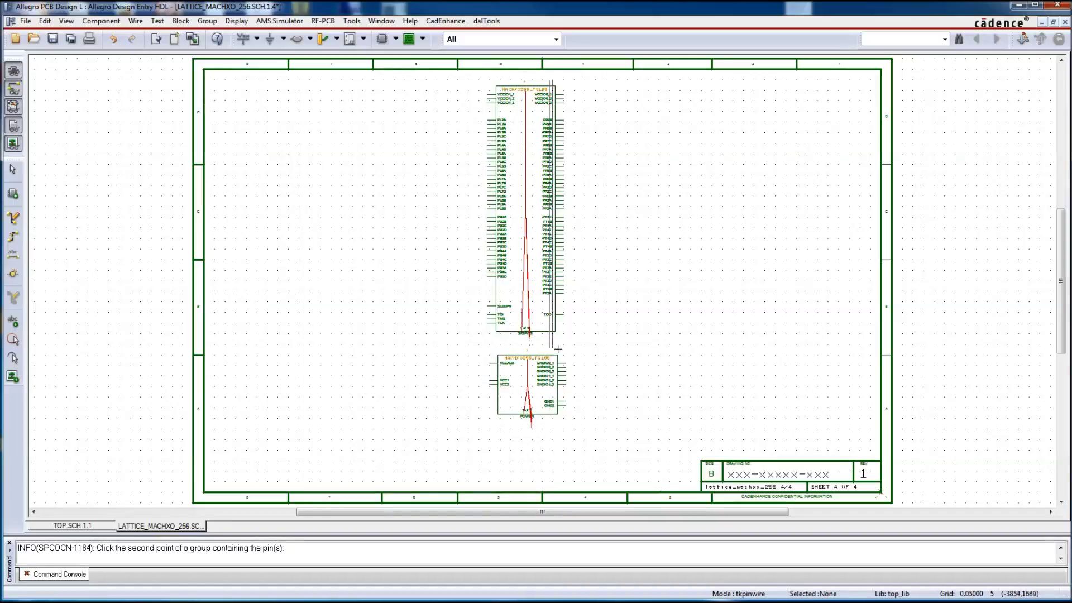
left_click(581, 338)
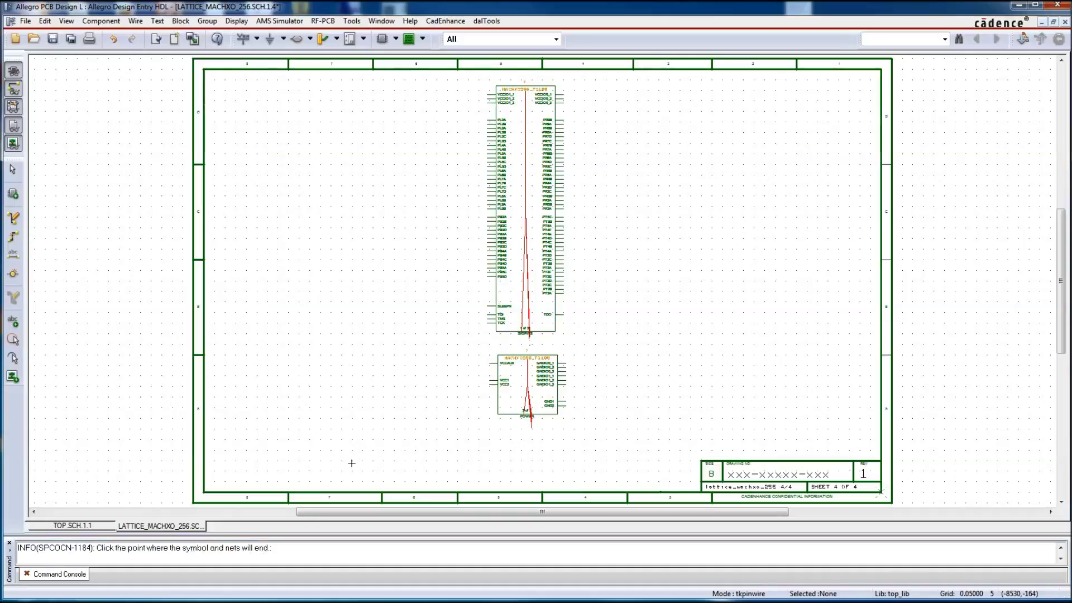
left_click(665, 182)
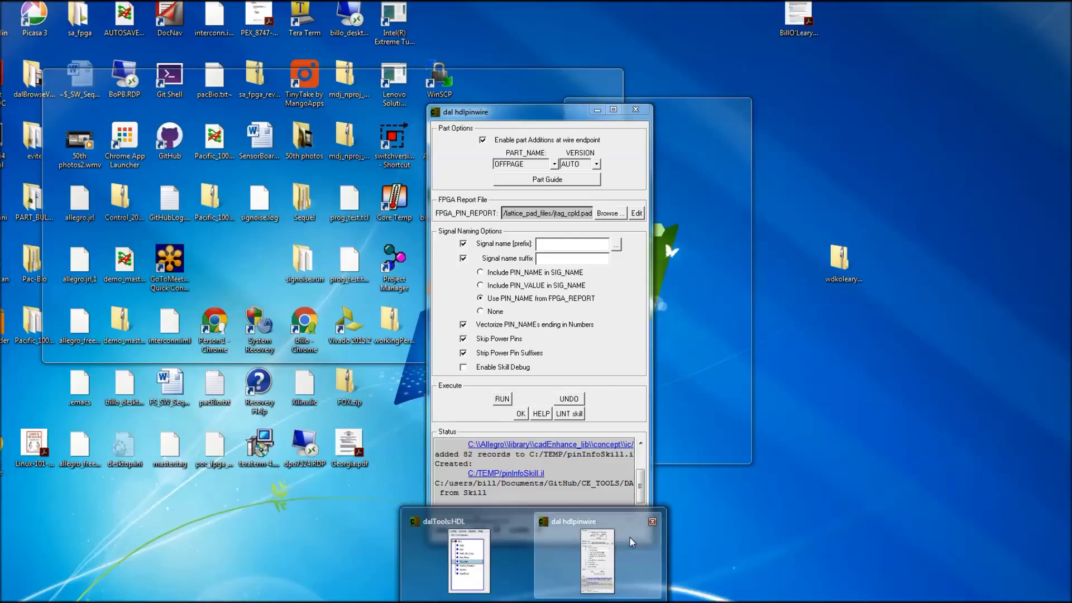
- Run pin-wire again on the boxed left-side pins, ending their named nets at offpage connectors on the left
left_click(629, 537)
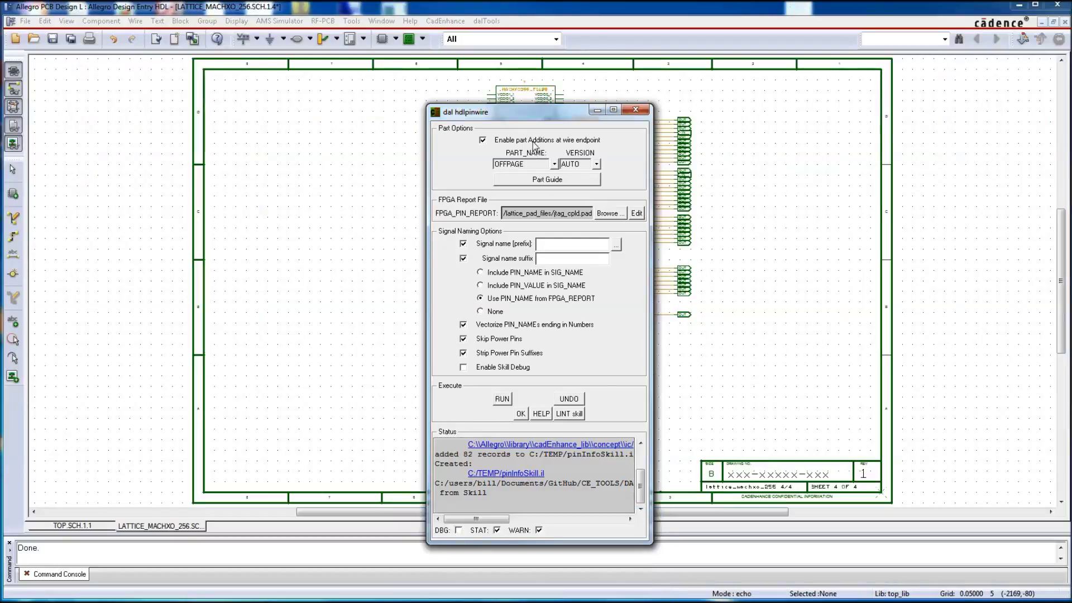
left_click_drag(537, 122, 874, 68)
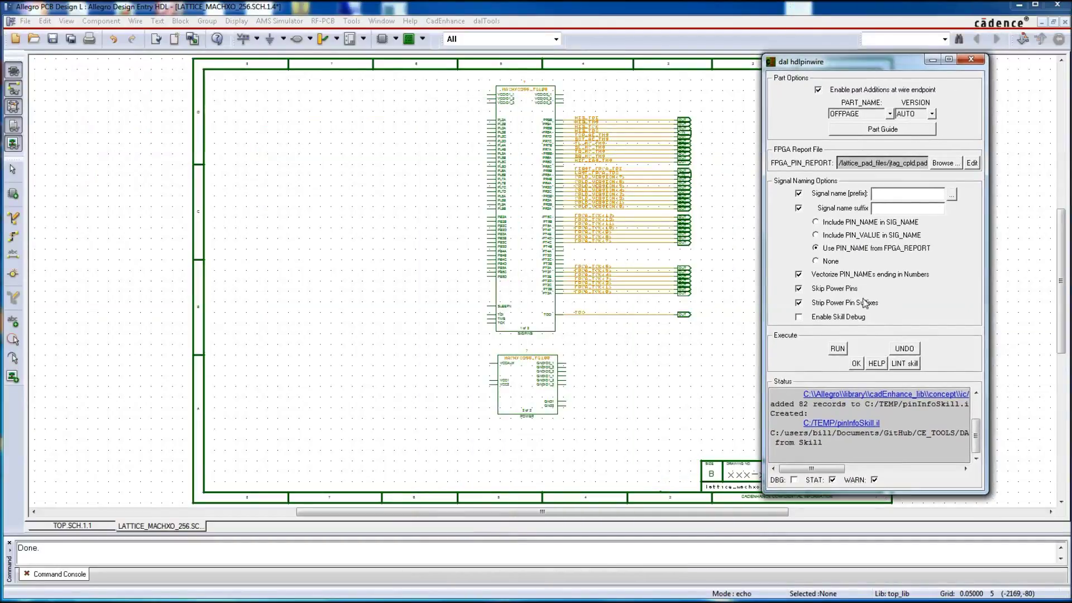
left_click(839, 349)
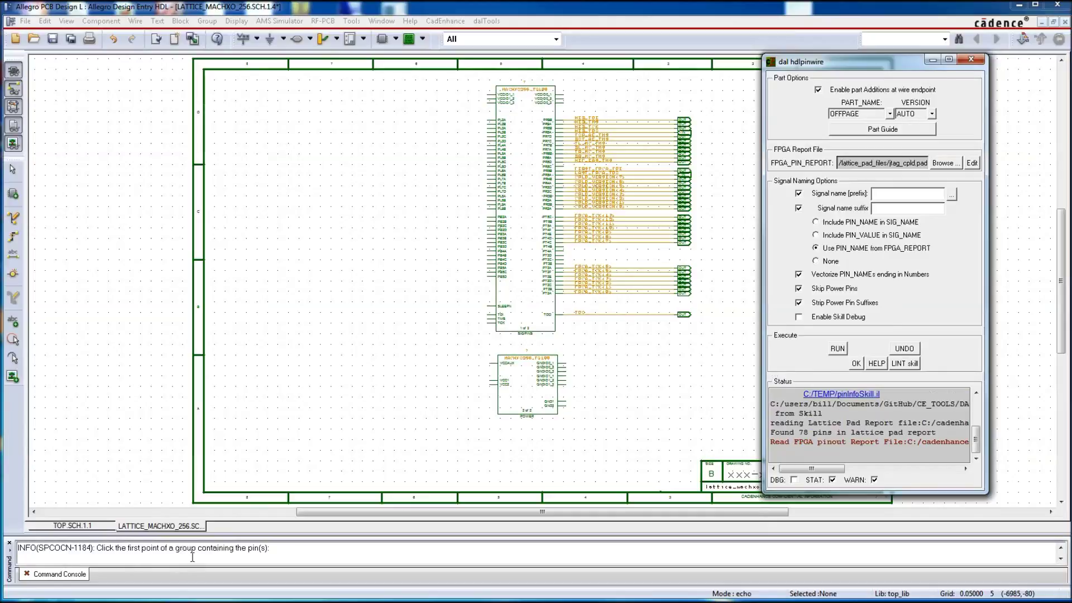
left_click(465, 83)
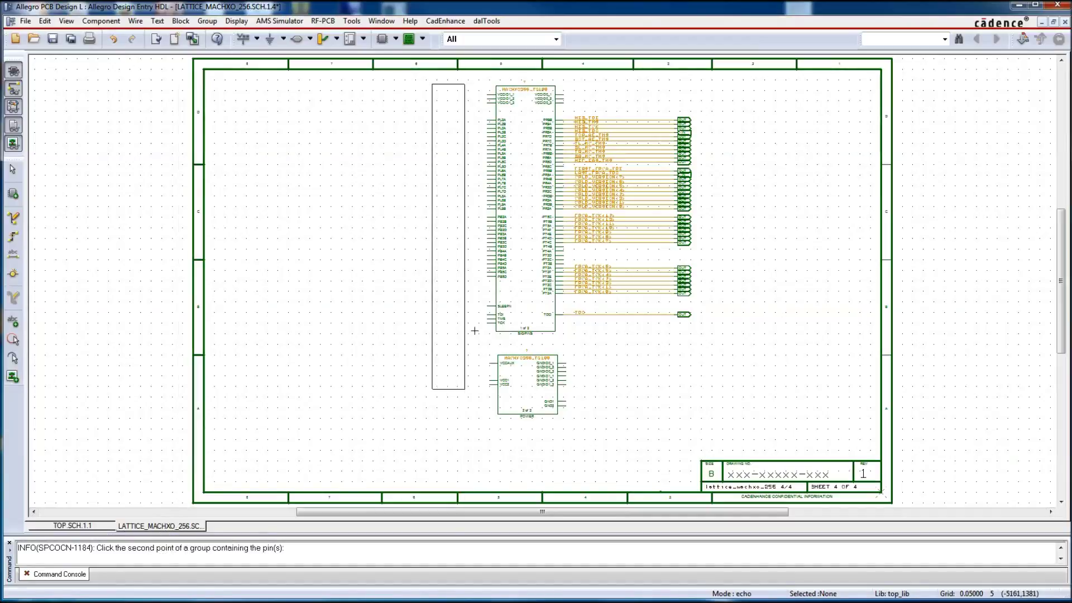
left_click(511, 342)
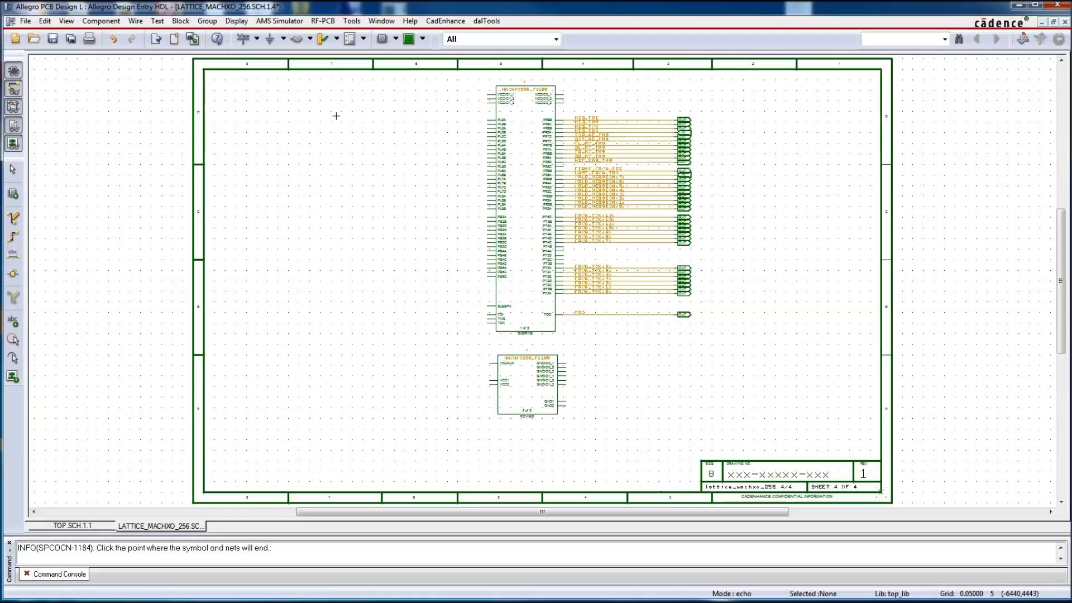
left_click(354, 120)
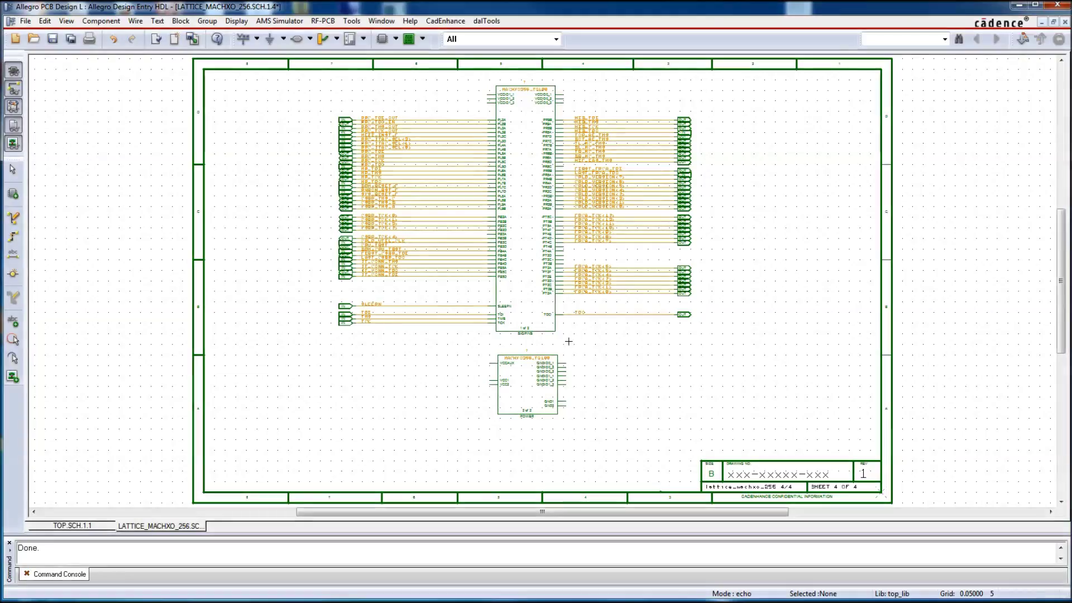
- Open the jtag_cpld.pad FPGA pin report in Emacs from the pin-wire settings
key("alt+Tab")
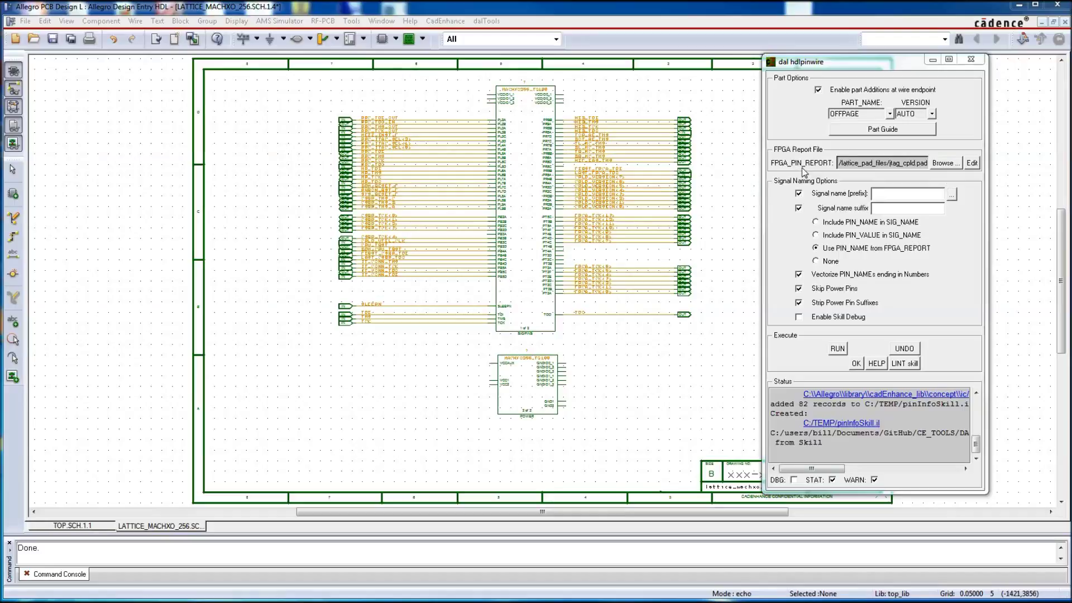
left_click(972, 163)
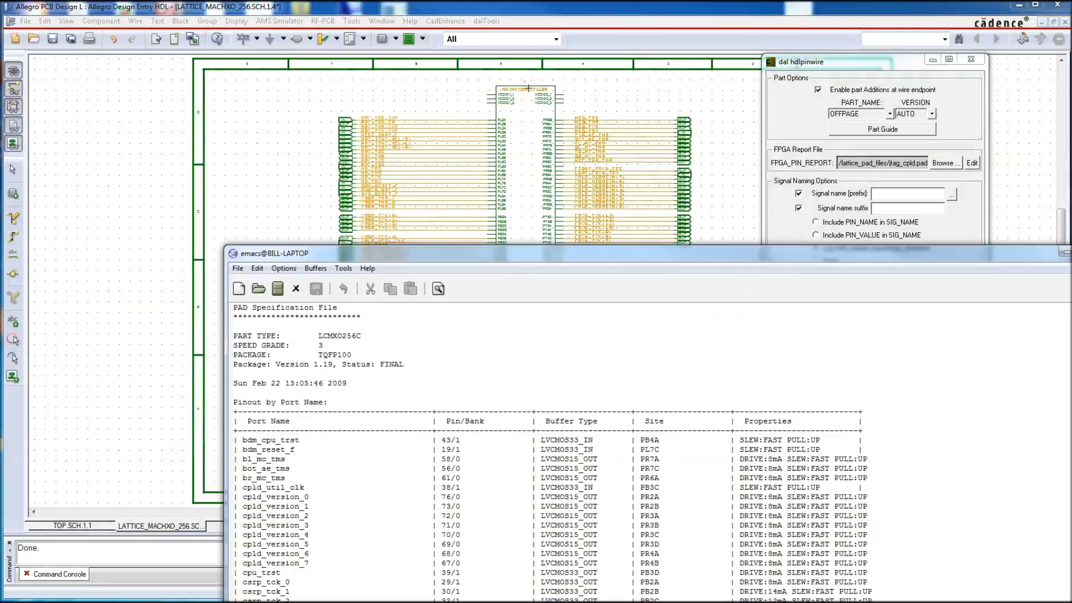
mouse_move(597, 100)
left_mouse_down()
mouse_move(532, 163)
mouse_move(641, 180)
left_mouse_up()
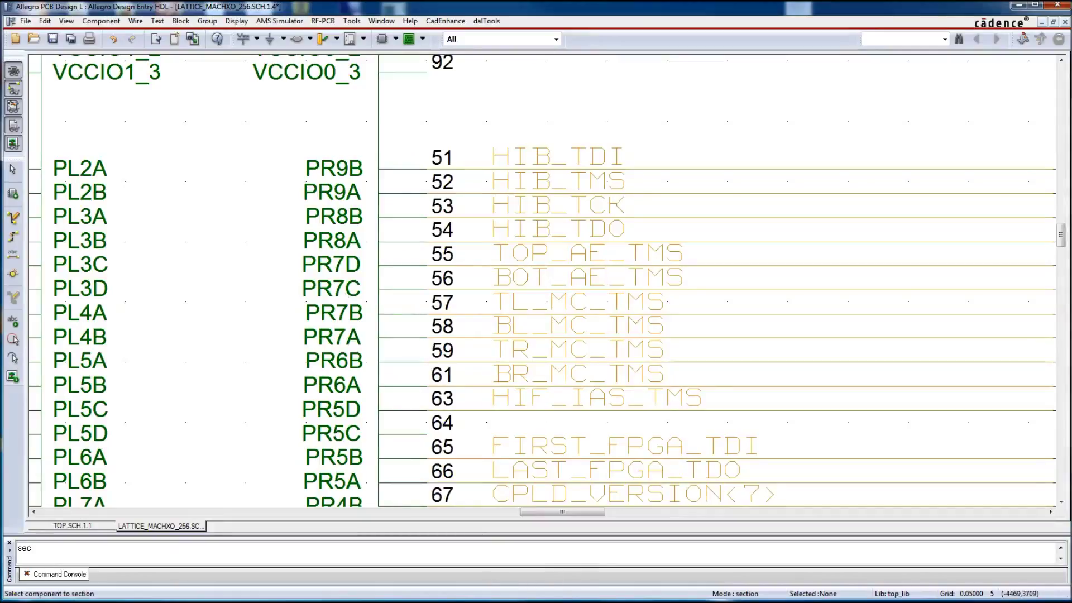
key("alt+Tab")
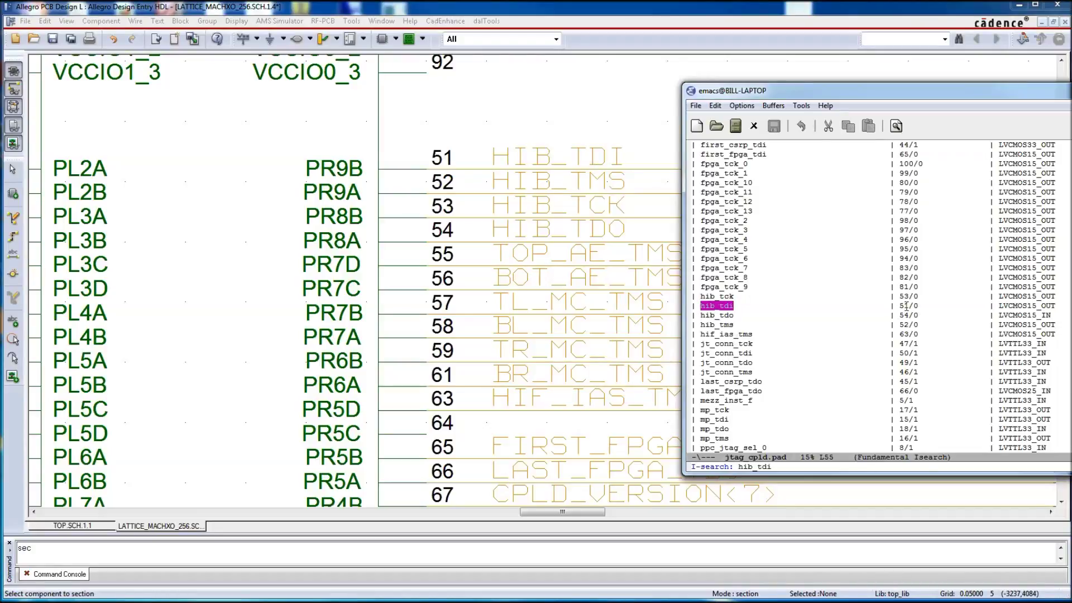
left_click(596, 17)
scroll(570, 349, "down", 10)
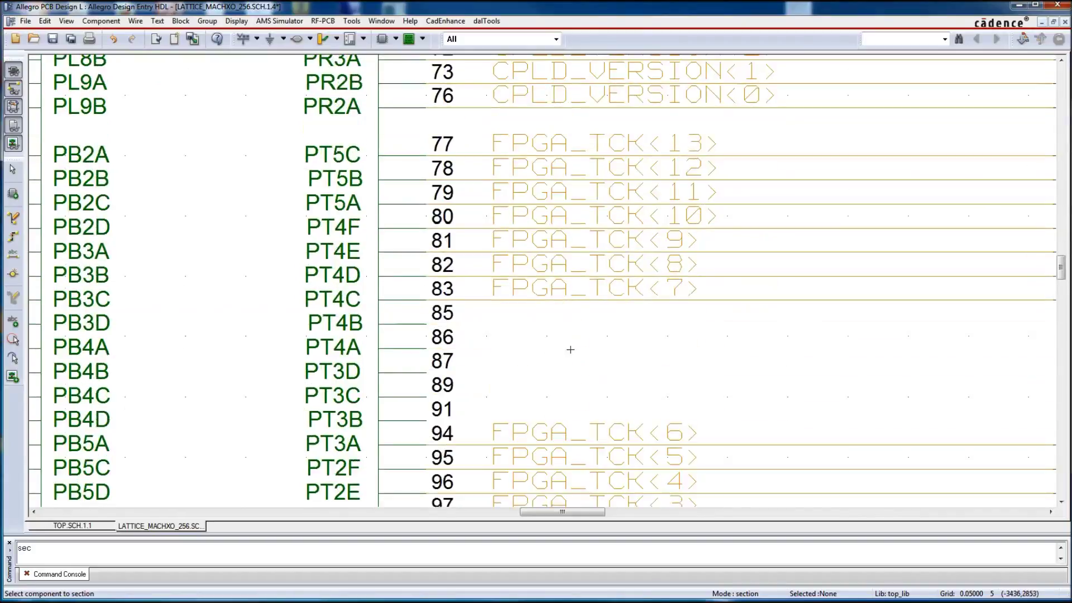
scroll(570, 349, "down", 5)
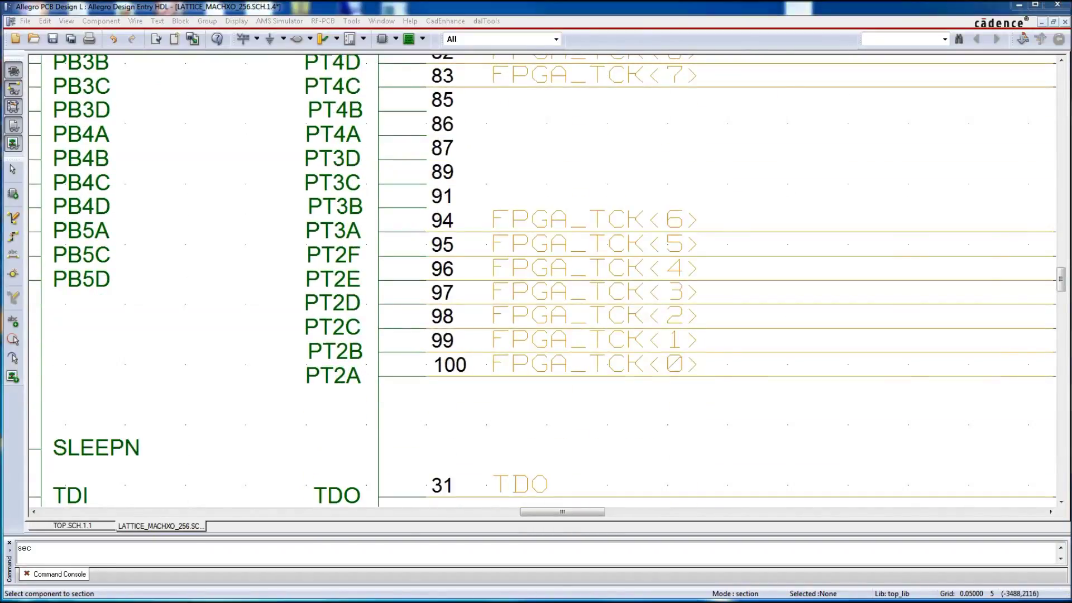
key("alt+Tab")
left_click(813, 326)
key("ctrl+s")
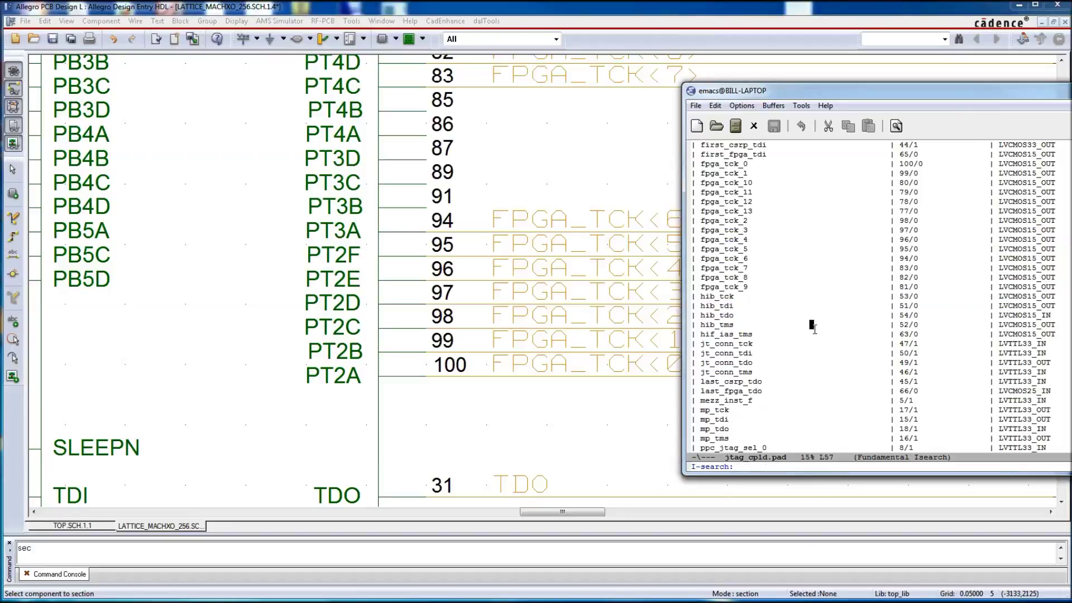
type("100")
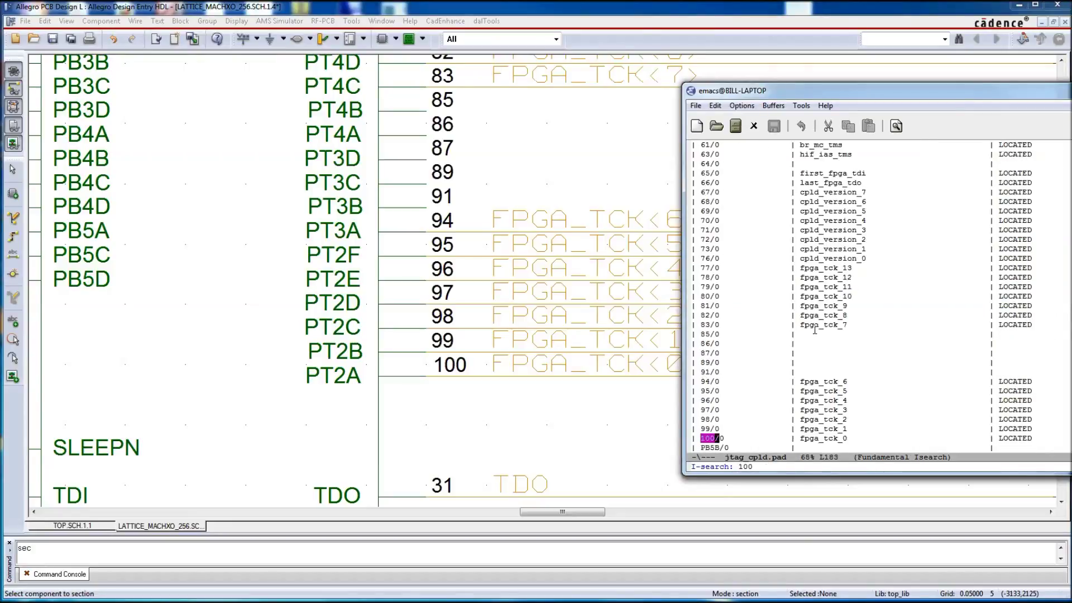
left_click_drag(885, 96, 971, 93)
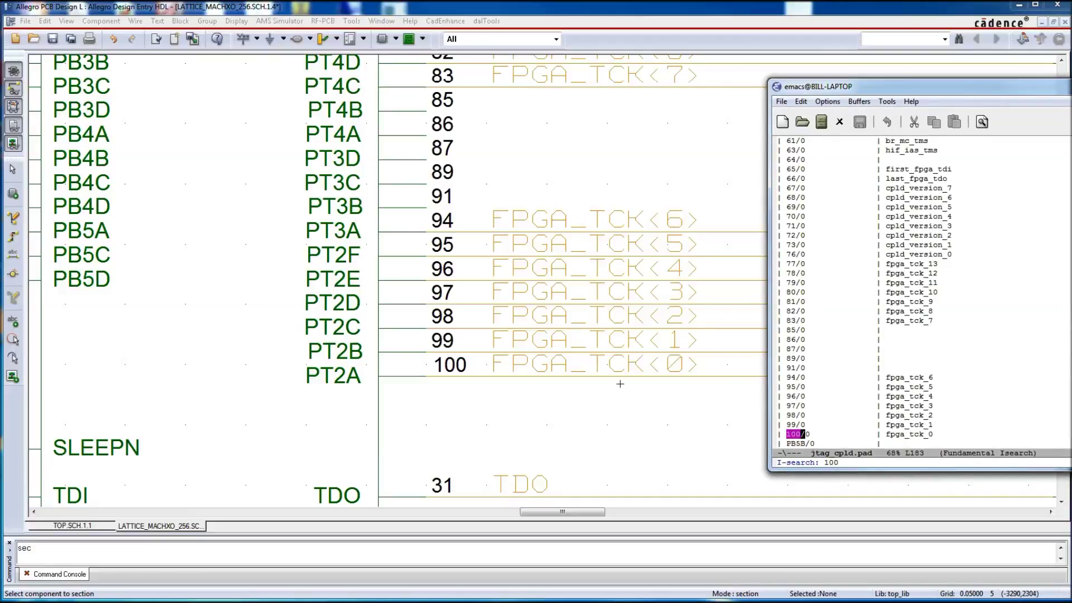
left_click(666, 363)
key("F11")
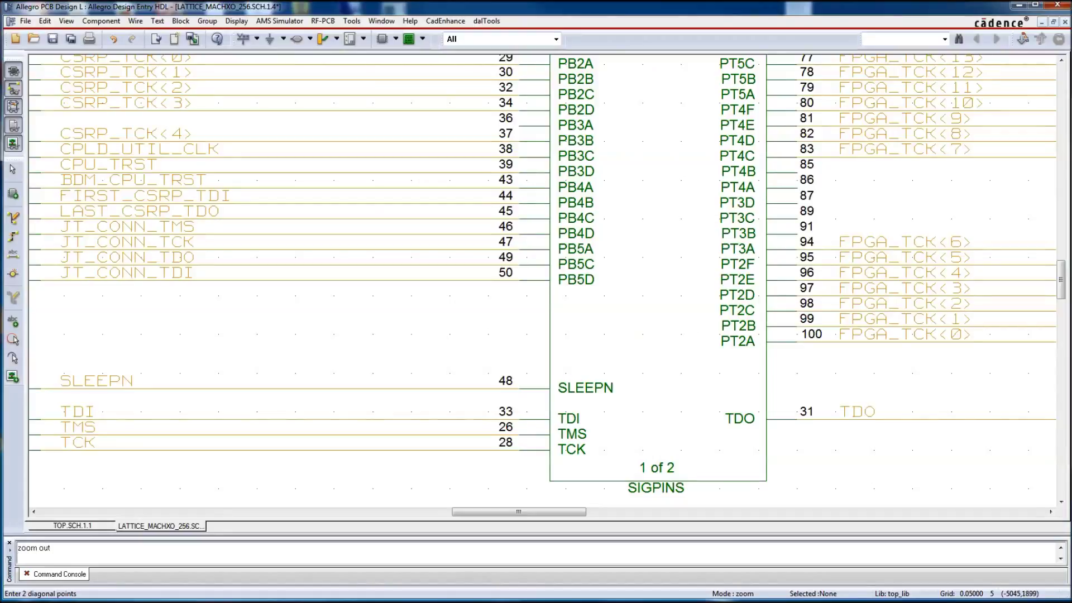
key("alt+Tab")
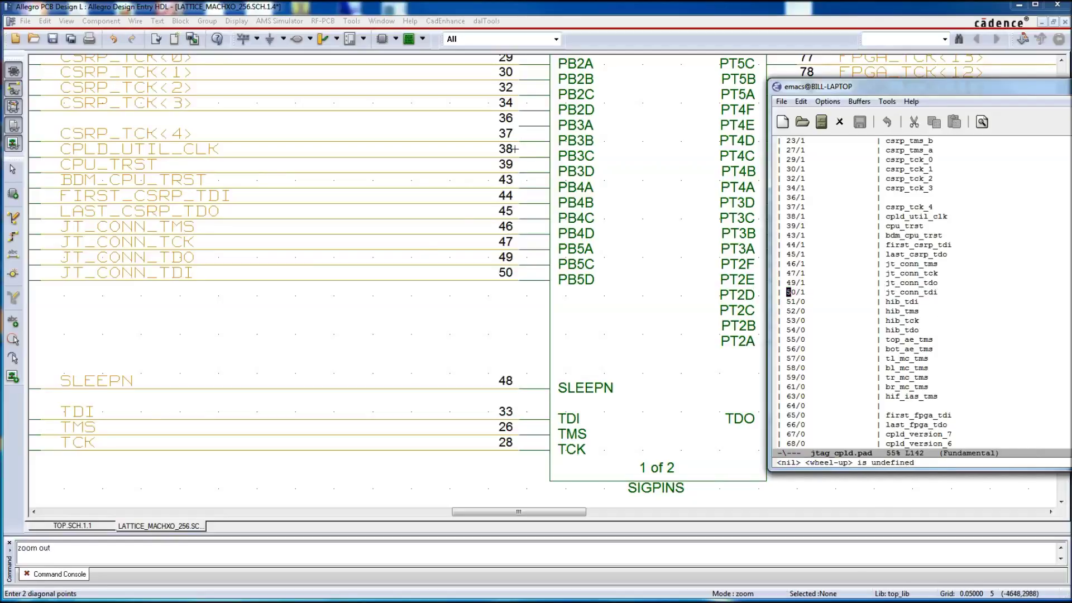
left_click(500, 162)
scroll(503, 152, "up", 5)
scroll(497, 162, "up", 4)
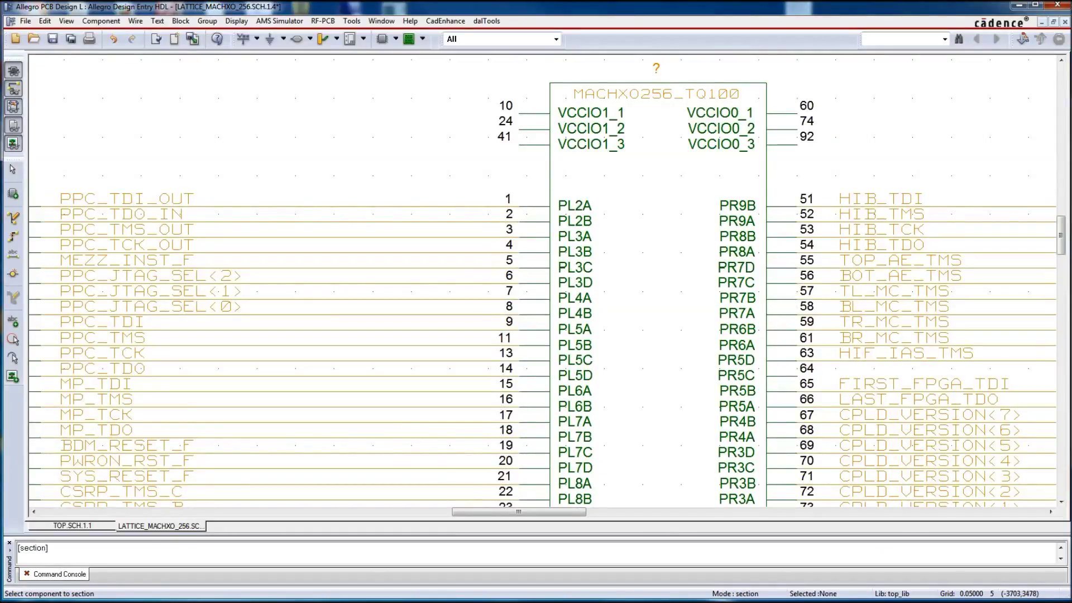
key("alt+Tab")
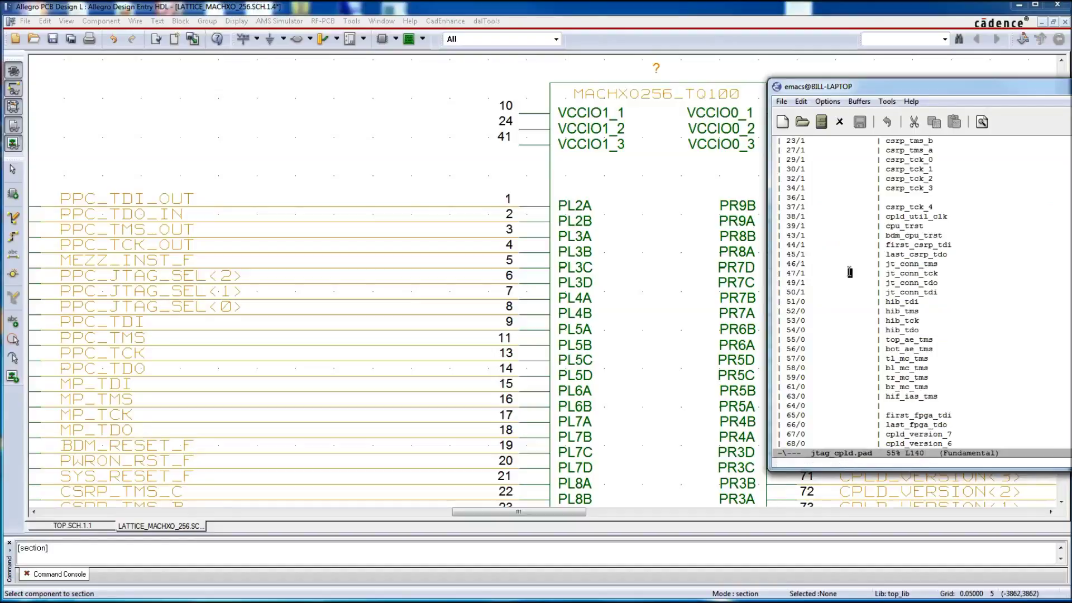
key("ctrl+s")
type("ppc_tid")
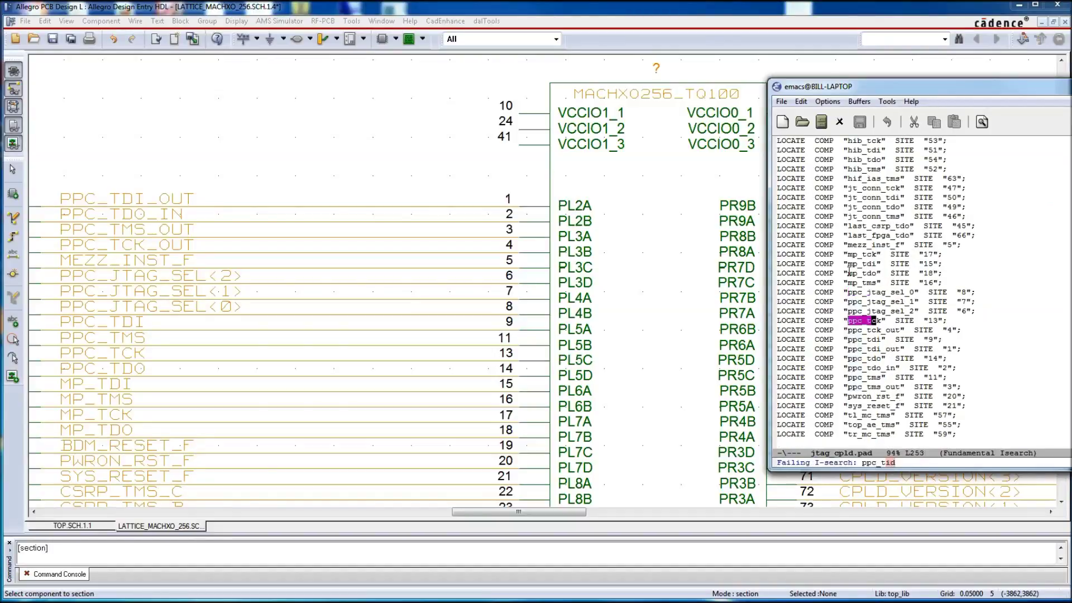
key("BackSpace")
key("BackSpace")
type("di_out")
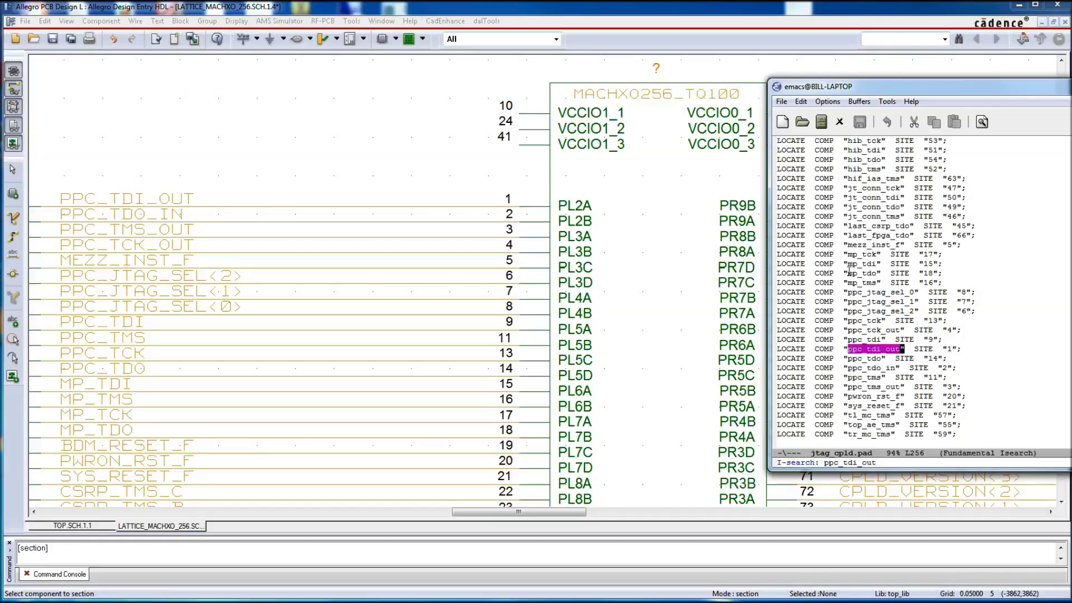
key("ctrl+s")
key("ctrl+s")
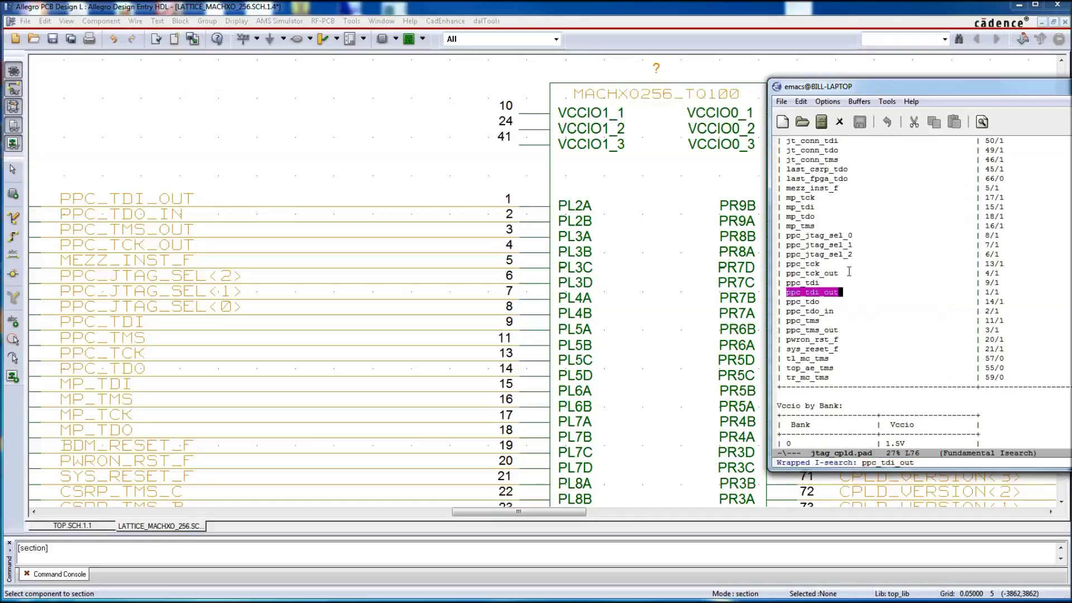